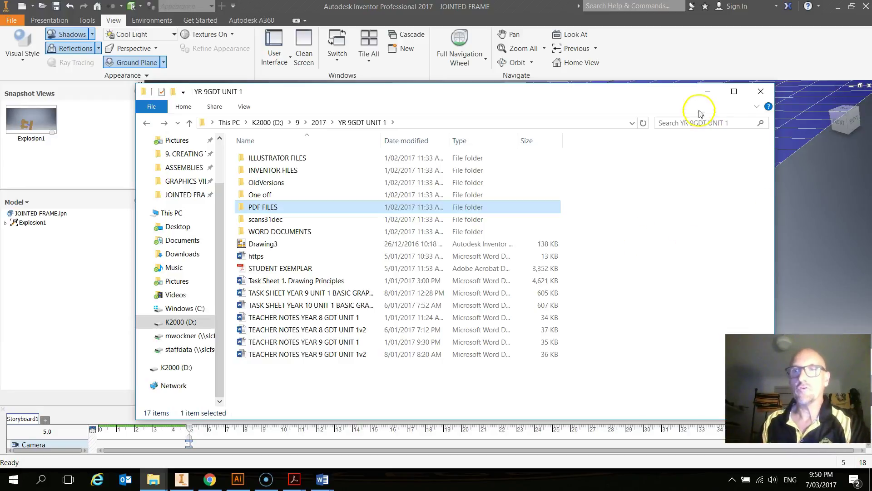
# - Minimize the YR 9GDT UNIT 1 folder window to reveal the JOINTED FRAME model
pyautogui.click(708, 94)
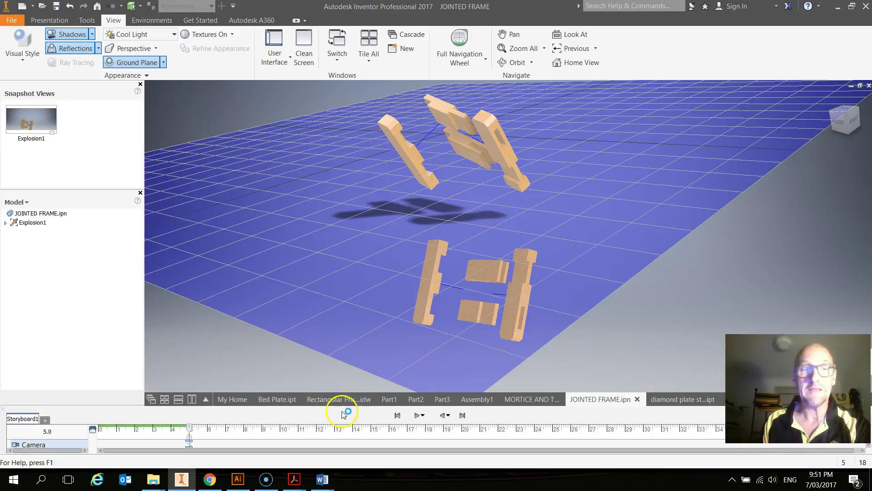
# - From the YR 9GDT UNIT 1 folder, open PDF FILES and launch 20170105113123.pdf in Acrobat
pyautogui.moveTo(155, 482)
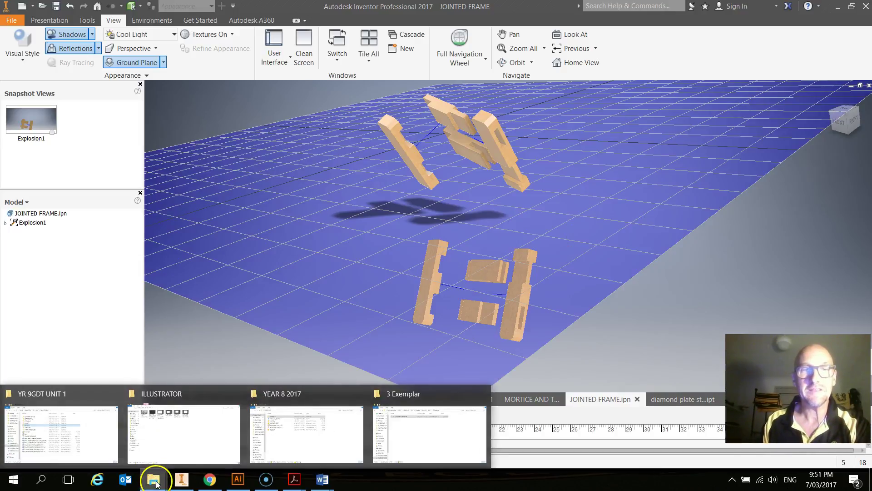
pyautogui.click(105, 434)
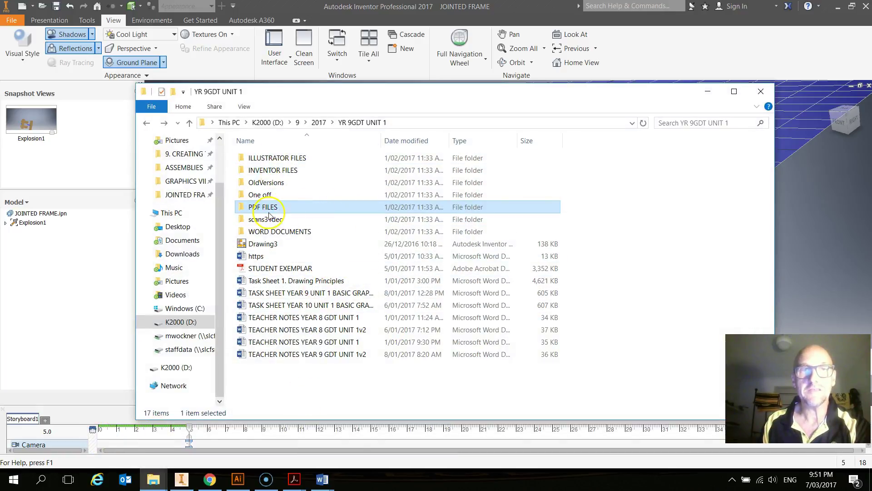
pyautogui.doubleClick(293, 207)
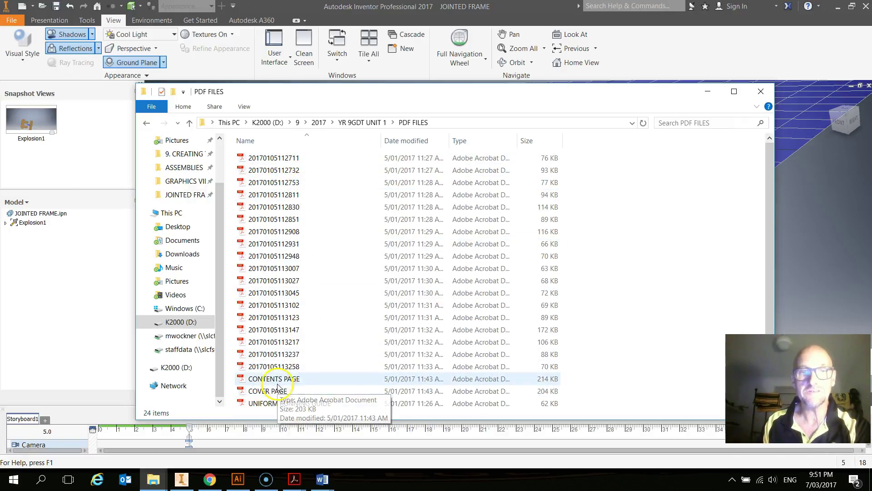
pyautogui.click(293, 320)
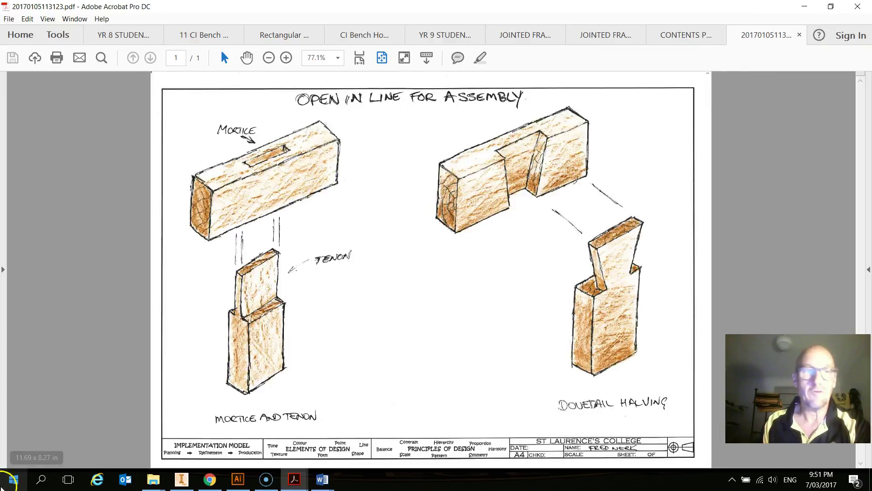
pyautogui.moveTo(152, 476)
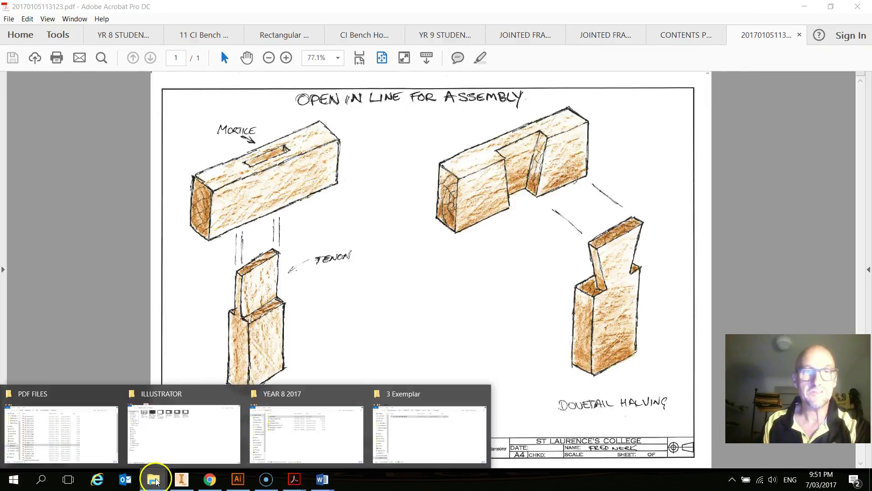
pyautogui.click(81, 442)
pyautogui.doubleClick(274, 220)
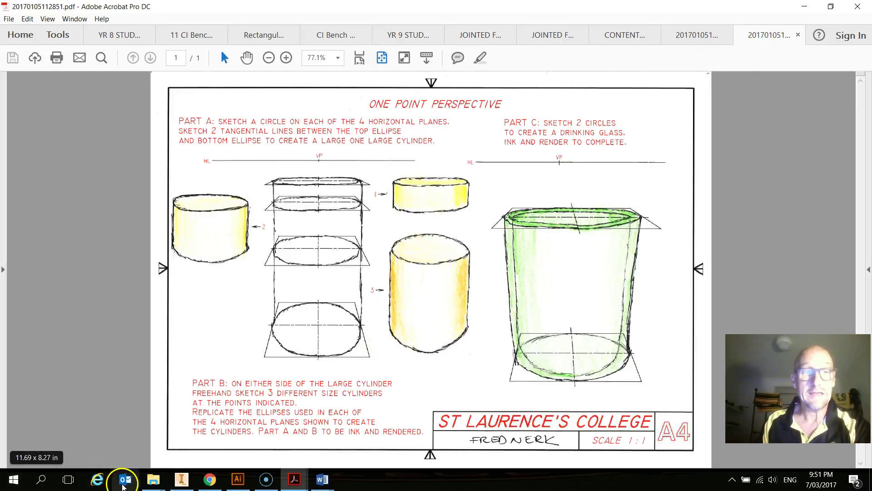
pyautogui.moveTo(153, 478)
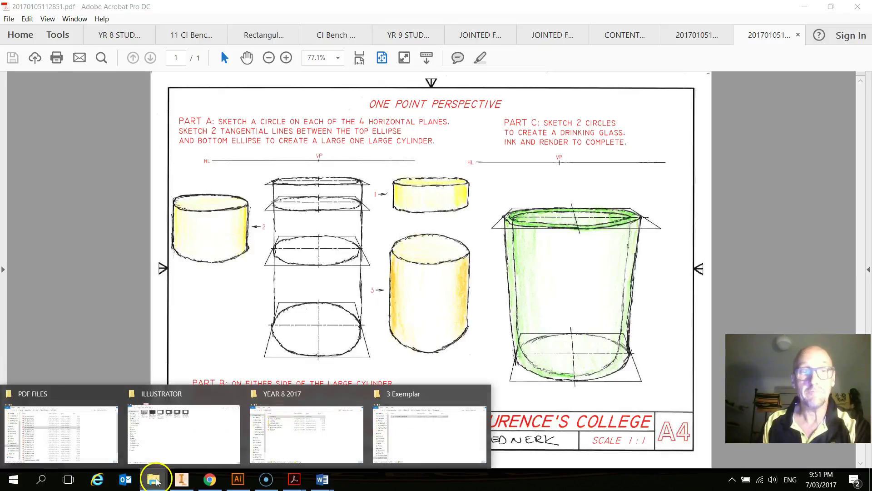
pyautogui.click(60, 437)
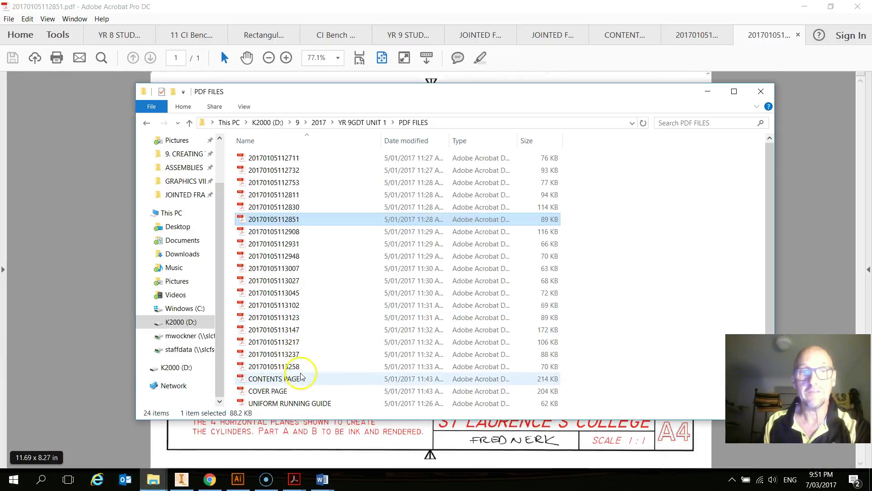
pyautogui.doubleClick(273, 391)
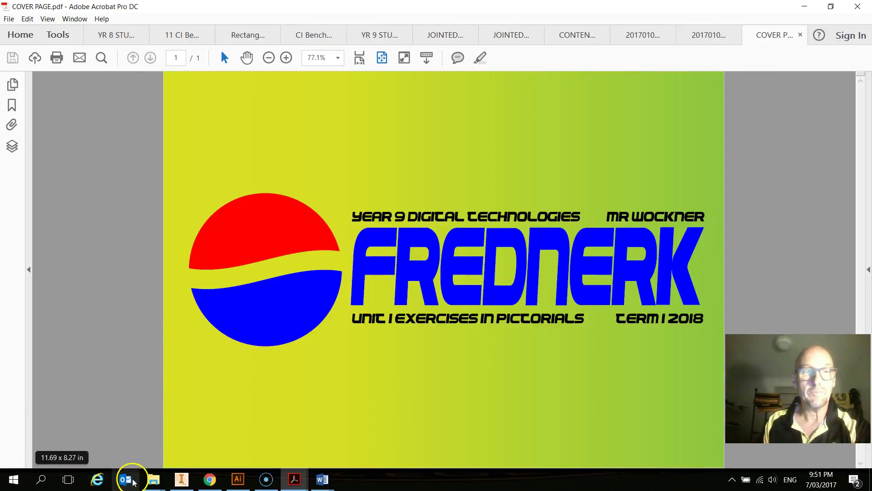
# - Open UNIFORM RUNNING GUIDE.pdf as well, then preview the documents open in Acrobat
pyautogui.click(149, 480)
pyautogui.click(53, 443)
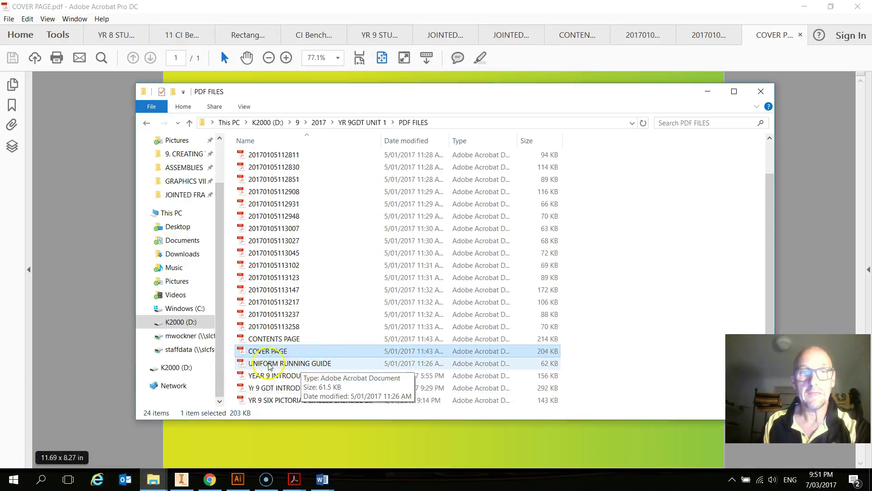
pyautogui.doubleClick(286, 363)
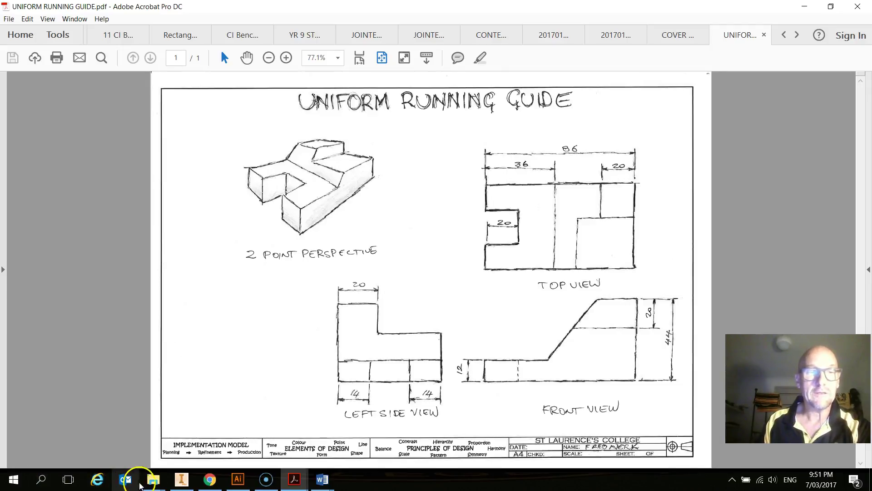
pyautogui.moveTo(154, 479)
pyautogui.click(91, 432)
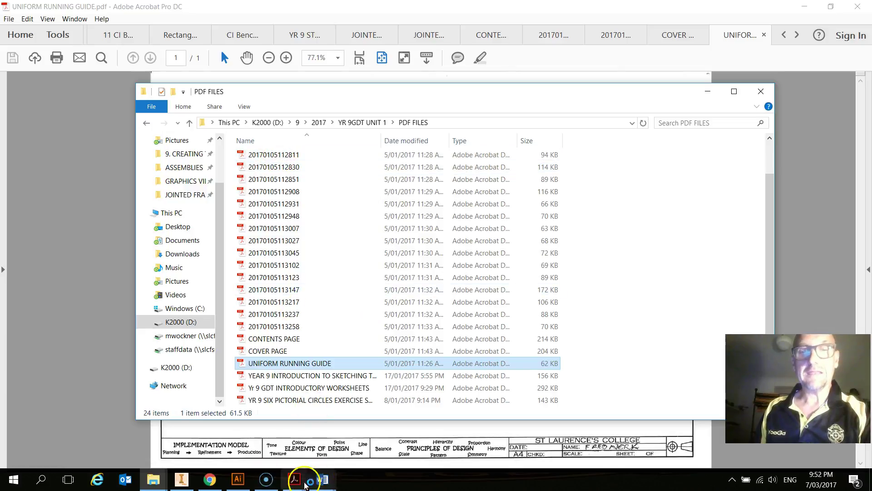
pyautogui.click(294, 480)
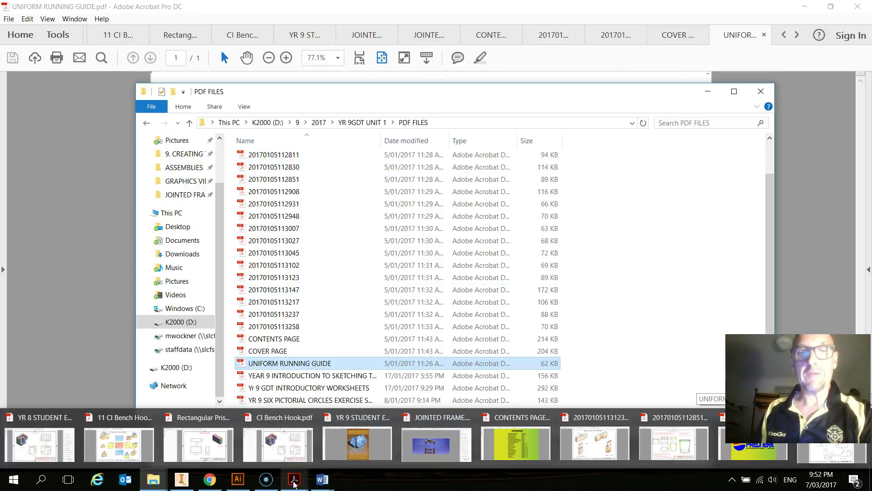
pyautogui.click(14, 479)
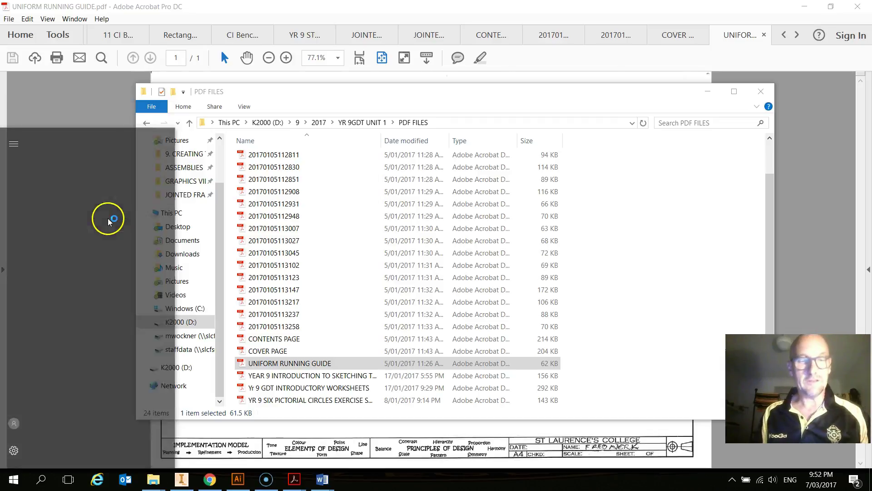
pyautogui.write('SO')
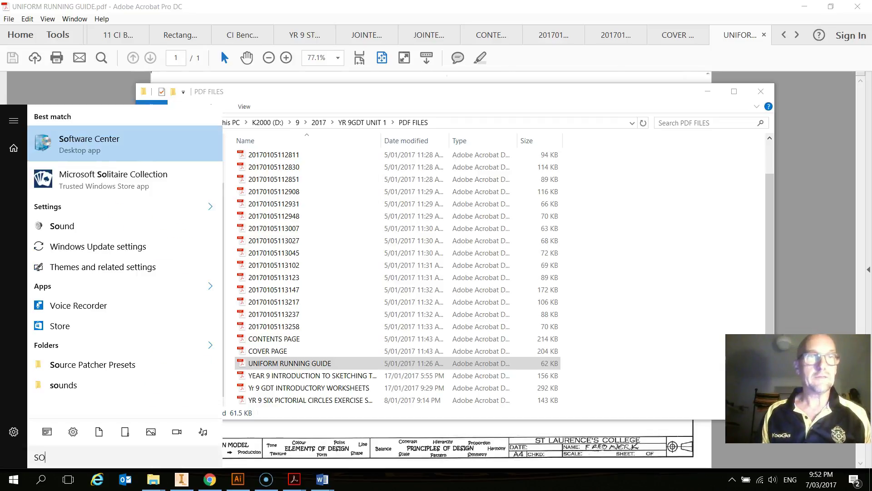
pyautogui.click(78, 141)
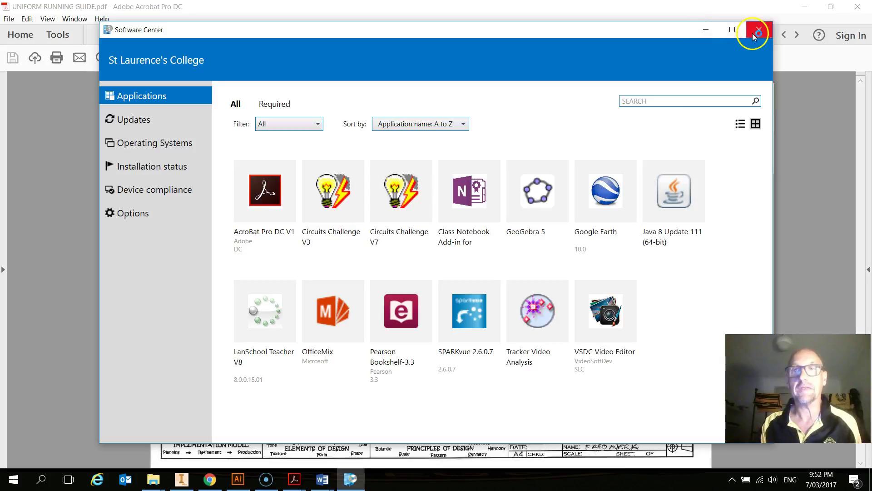
pyautogui.click(706, 29)
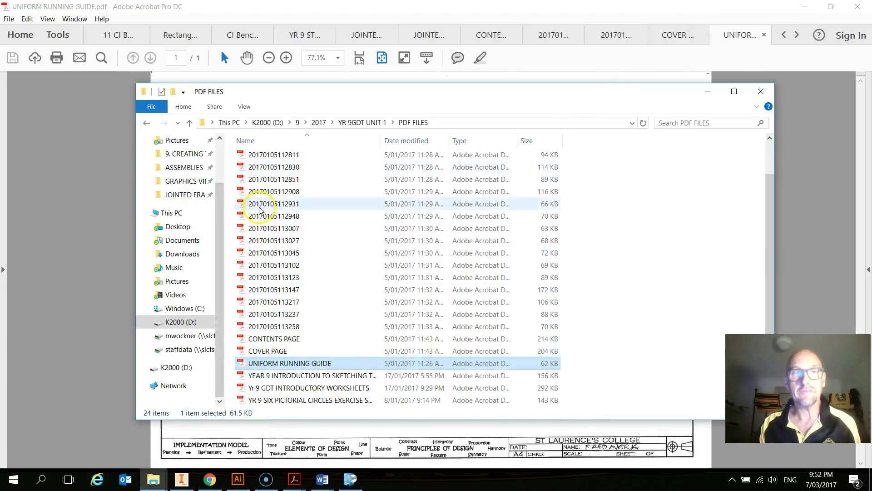
pyautogui.click(276, 155)
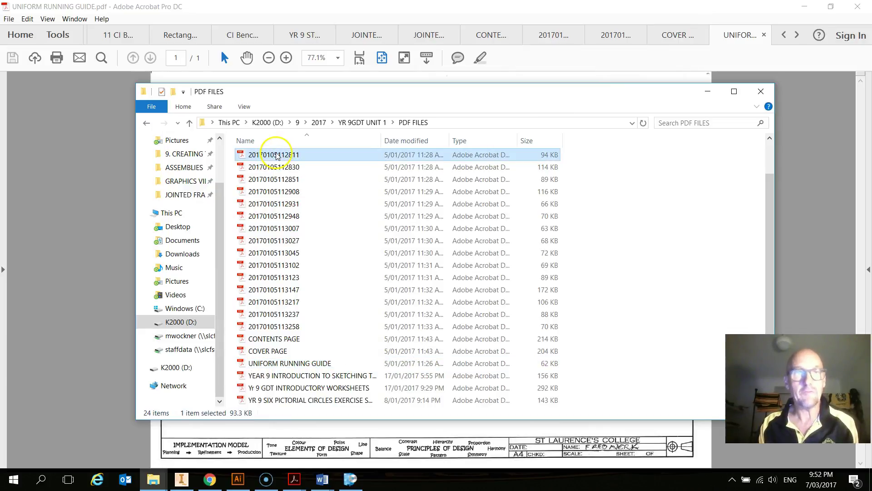
pyautogui.keyDown('shift'); pyautogui.click(313, 400); pyautogui.keyUp('shift')
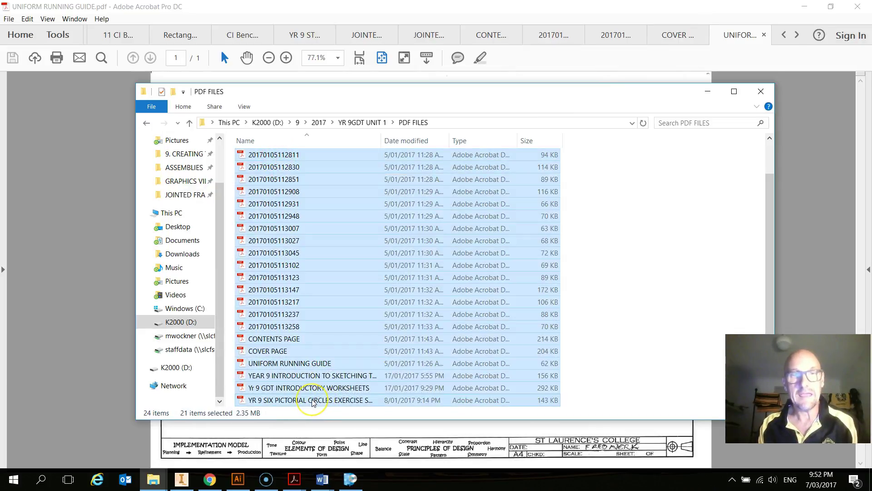
pyautogui.rightClick(313, 401)
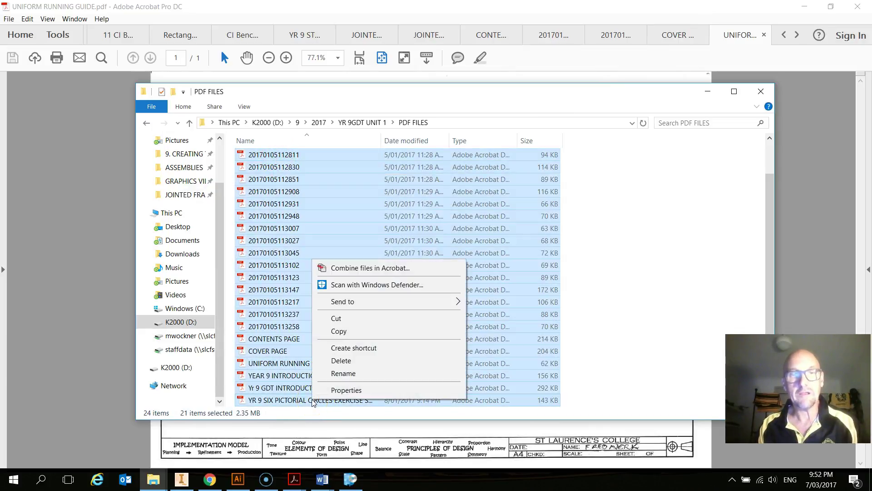
pyautogui.click(402, 268)
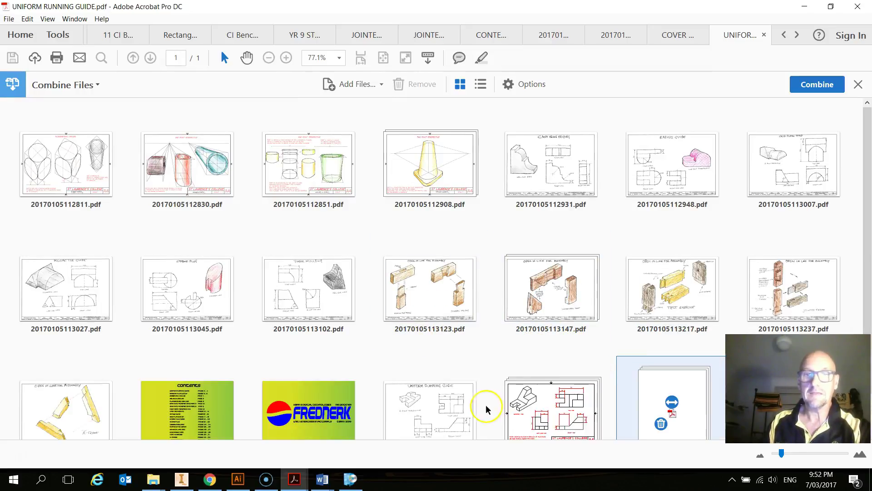
# - Move COVER PAGE.pdf to first and CONTENTS PAGE.pdf to second, then merge into Binder1.pdf
pyautogui.moveTo(332, 413); pyautogui.dragTo(18, 150)
pyautogui.moveTo(340, 403); pyautogui.dragTo(136, 165)
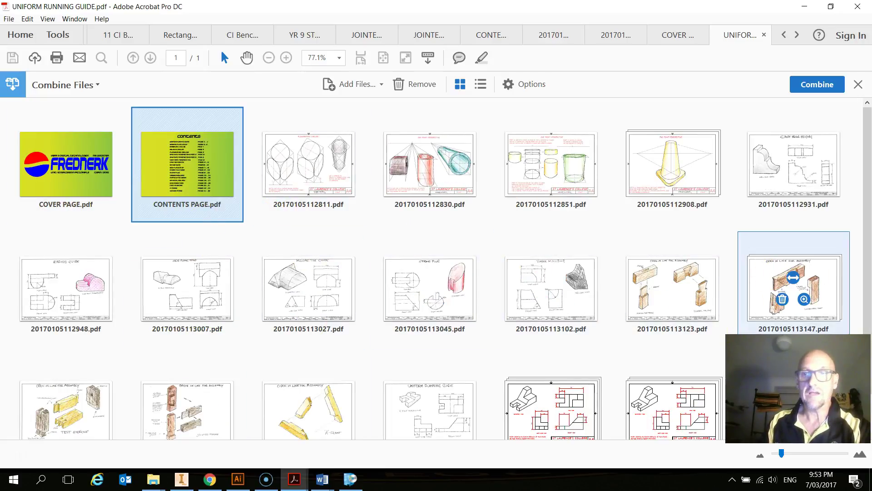
pyautogui.scroll(-1, 594, 380)
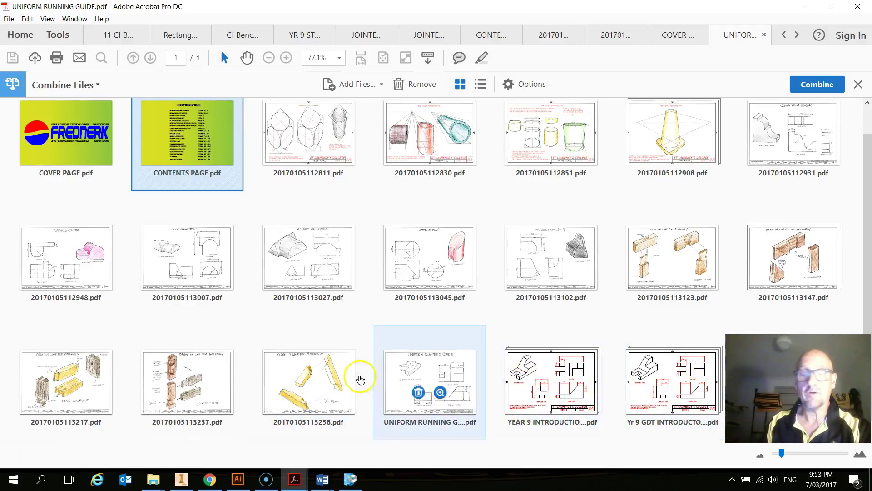
pyautogui.click(815, 83)
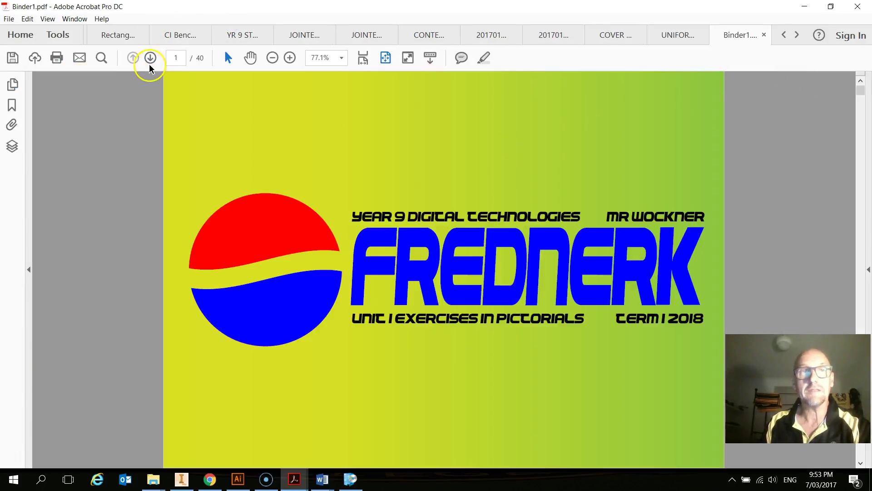
# - Page forward through Binder1 to the One Point Perspective sheet, then back to the cover
pyautogui.click(152, 63)
pyautogui.click(151, 62)
pyautogui.click(152, 62)
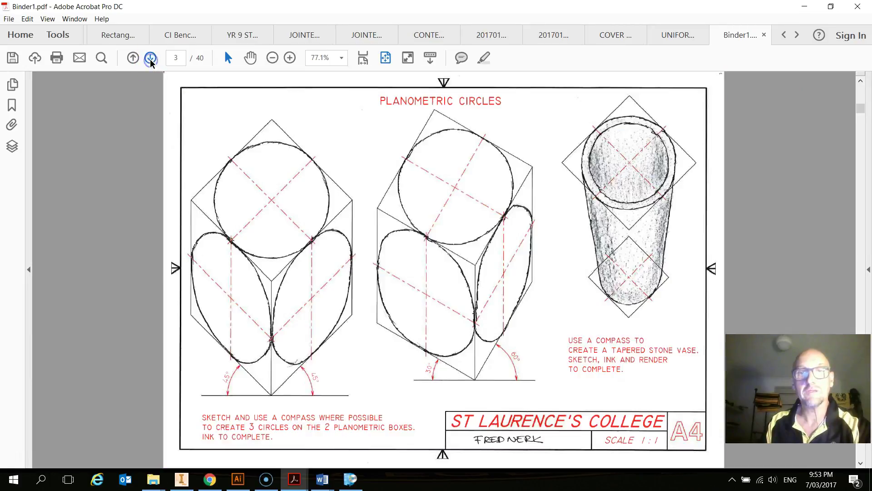
pyautogui.click(150, 62)
pyautogui.click(136, 62)
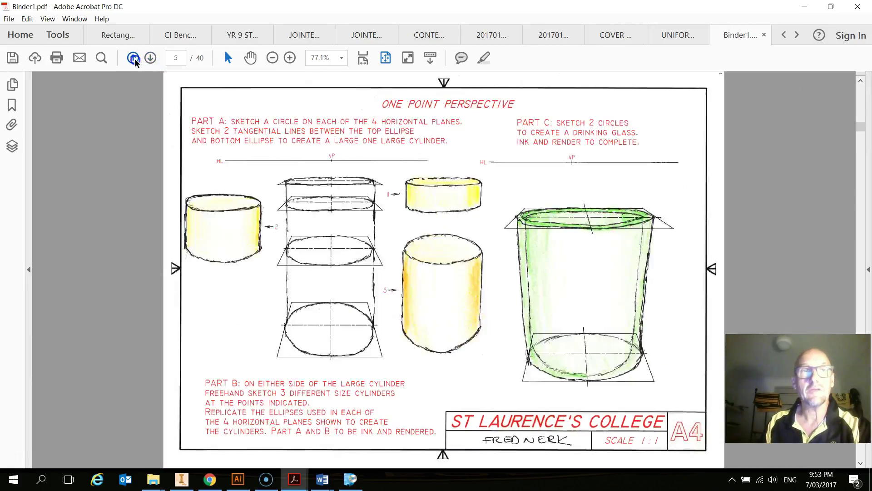
pyautogui.click(136, 62)
pyautogui.click(136, 62)
pyautogui.click(135, 61)
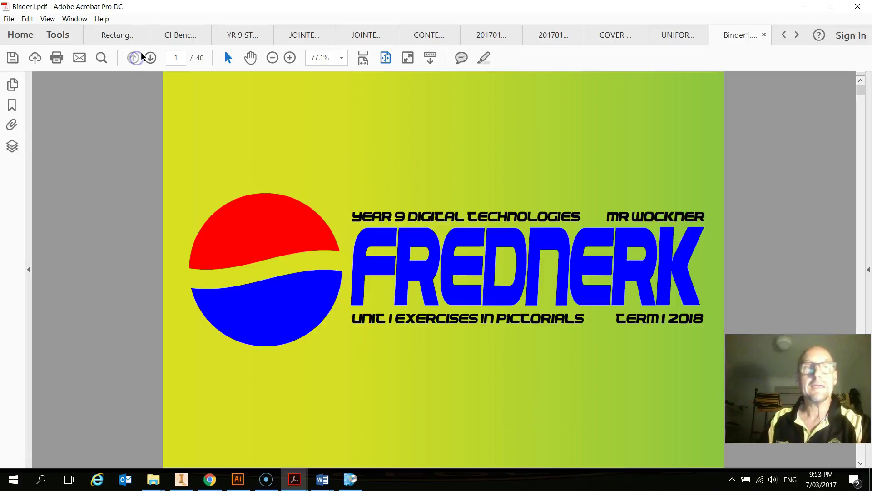
# - Open the Save As PDF dialog for Binder1, then bring up the open Word documents
pyautogui.click(8, 19)
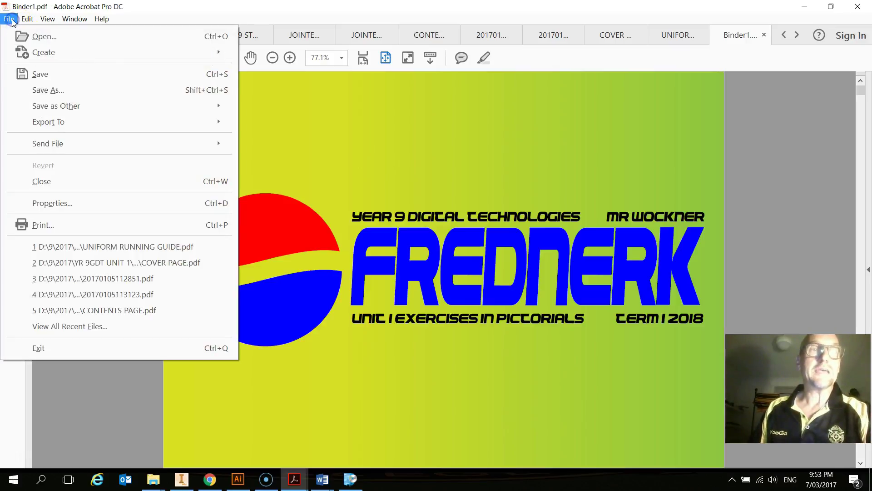
pyautogui.click(57, 90)
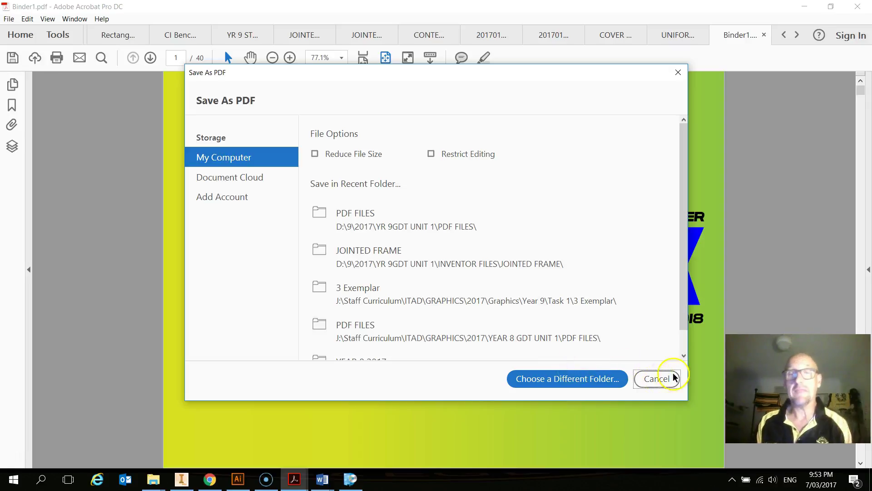
pyautogui.click(322, 480)
# - Move through the Year 9 task sheet from page 2's tasks to page 3's Uniform Running Guide
pyautogui.click(434, 440)
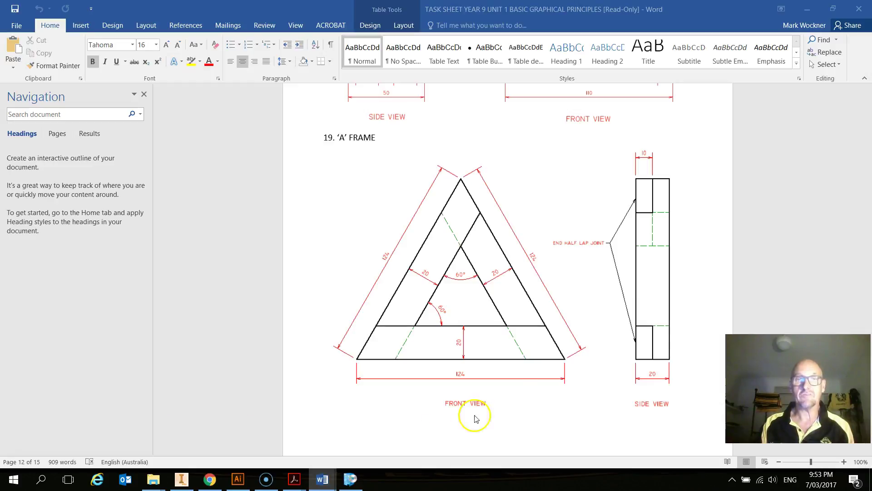
pyautogui.click(720, 407)
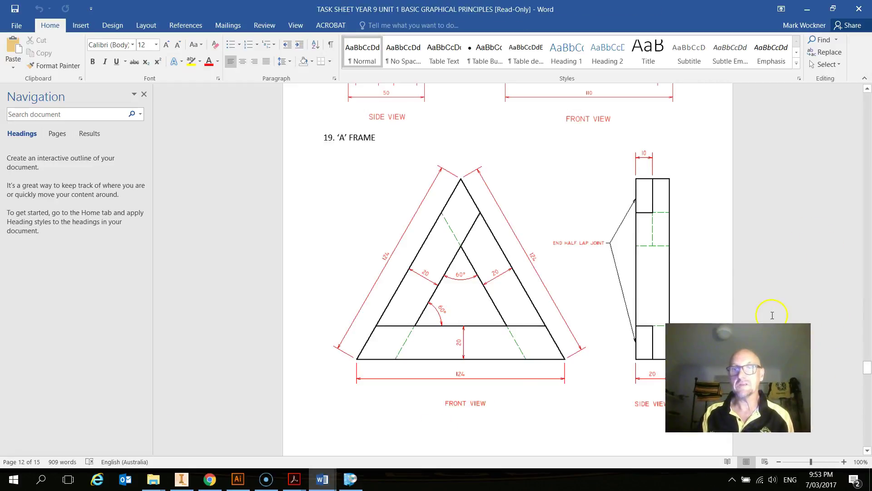
pyautogui.scroll(15, 772, 314)
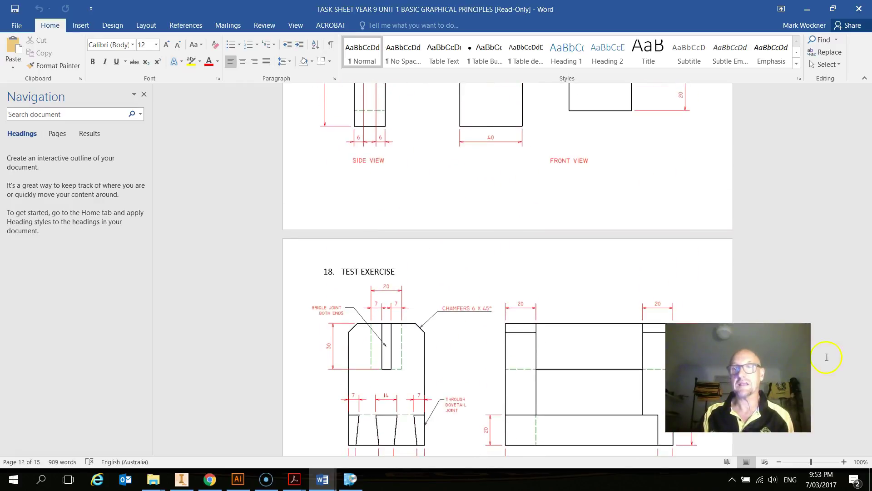
pyautogui.moveTo(865, 354); pyautogui.dragTo(858, 128)
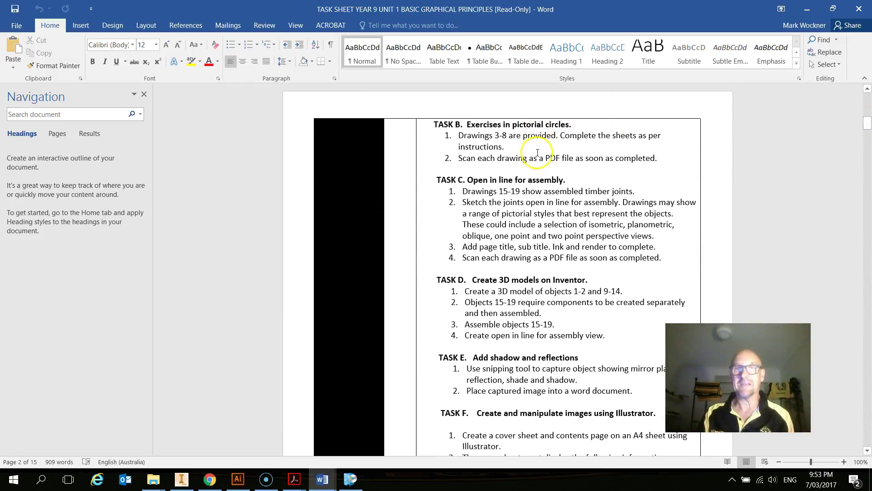
pyautogui.scroll(-15, 530, 162)
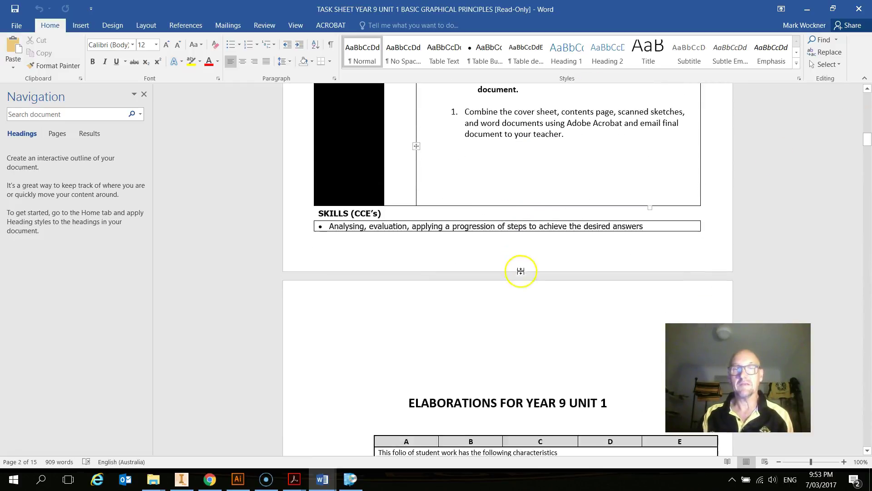
pyautogui.scroll(-20, 523, 266)
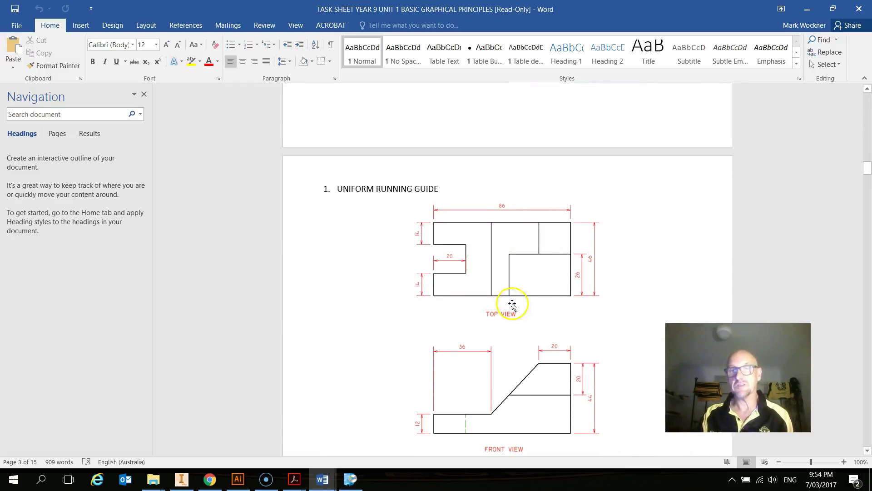
pyautogui.scroll(-2, 512, 305)
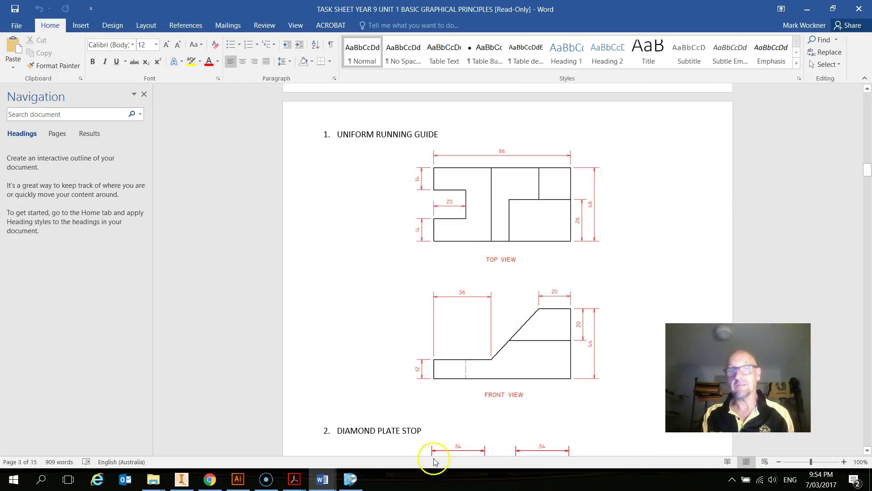
# - Return to the Binder1 window and cancel the Save As PDF dialog without saving
pyautogui.click(295, 479)
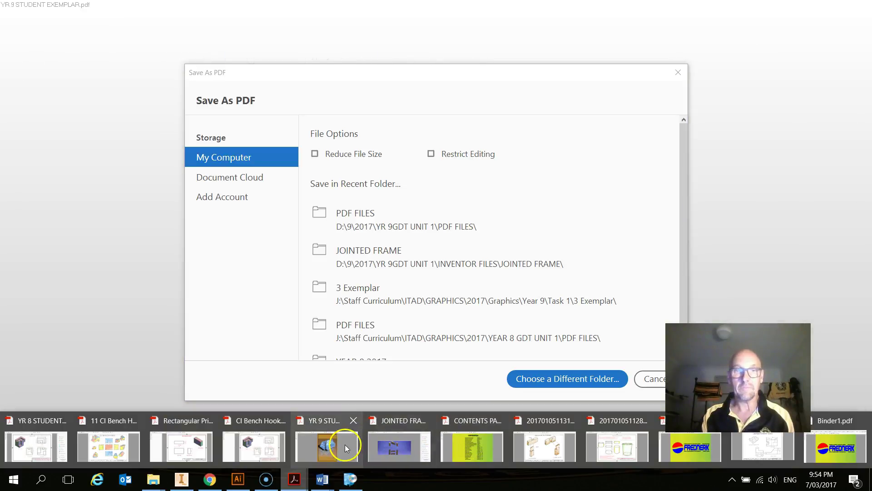
pyautogui.click(529, 347)
pyautogui.scroll(1, 748, 278)
pyautogui.hotkey('alt', 'Tab')
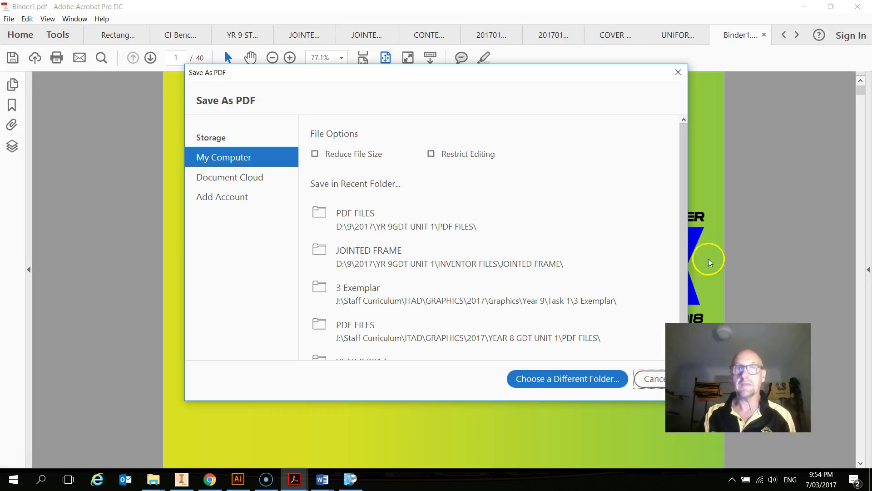
pyautogui.click(654, 379)
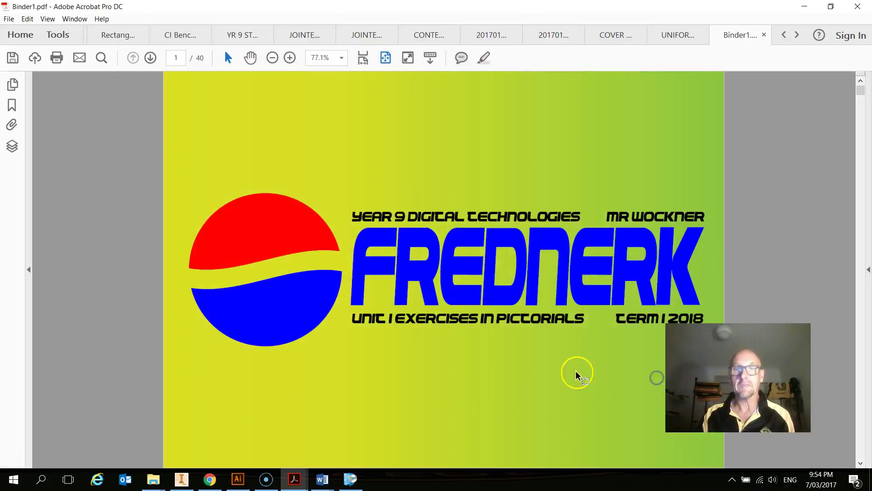
# - Page through Binder1 past the cone and Radius Guide sheets to page 10, Skid Plate Stop
pyautogui.click(151, 59)
pyautogui.click(151, 58)
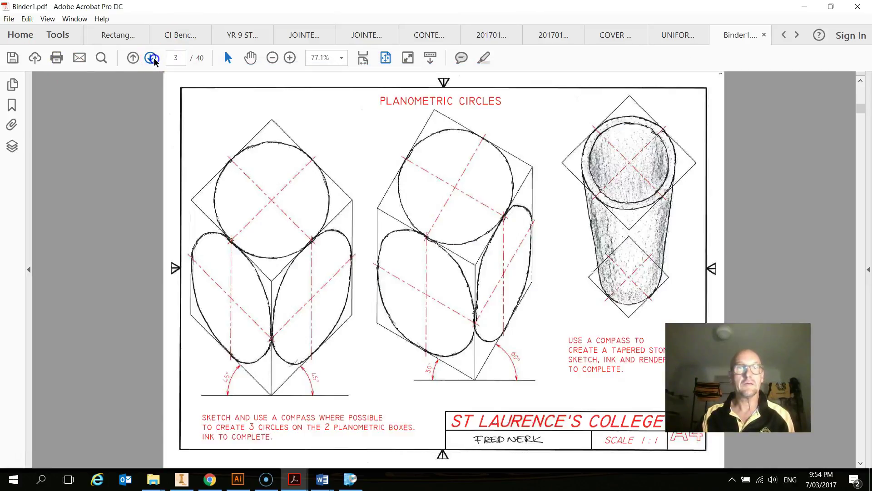
pyautogui.click(152, 60)
pyautogui.click(152, 60)
pyautogui.click(153, 59)
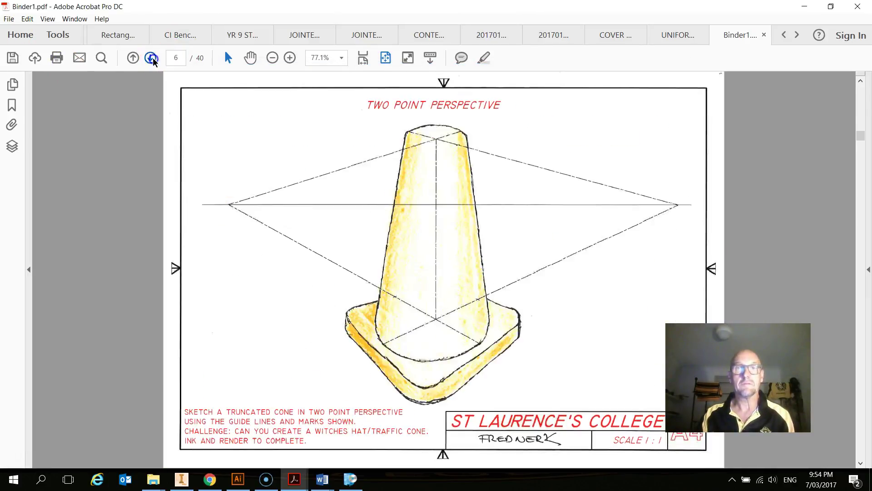
pyautogui.click(153, 59)
pyautogui.click(153, 59)
pyautogui.click(153, 60)
pyautogui.click(154, 59)
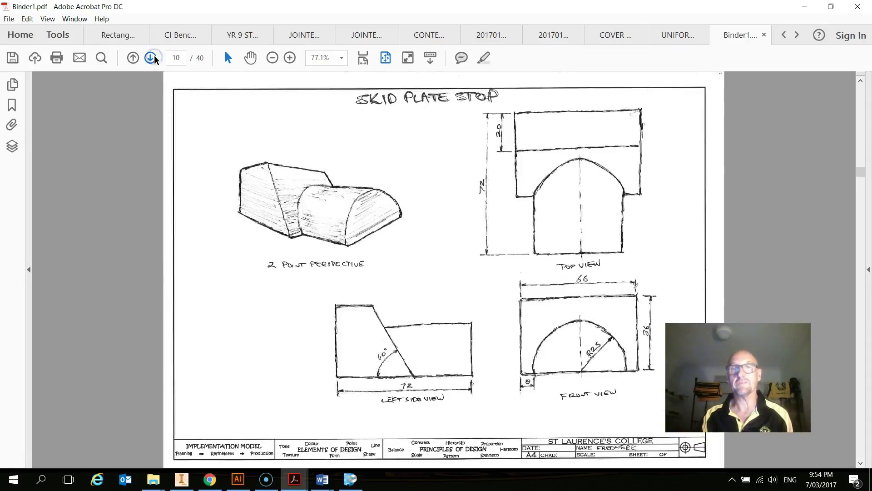